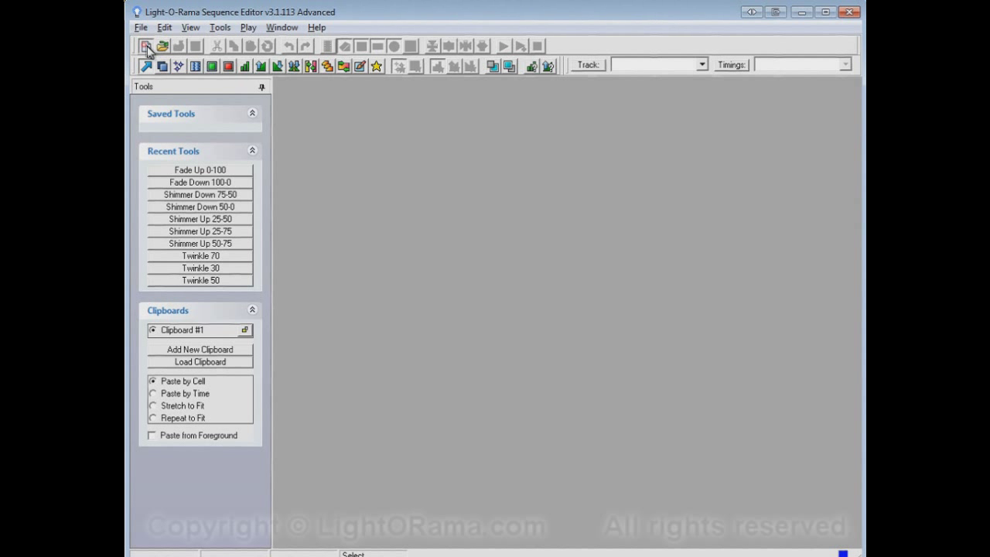
Step: Create a new musical sequence for '01 - The Future.mp3', accepting the default sequence options
click(195, 67)
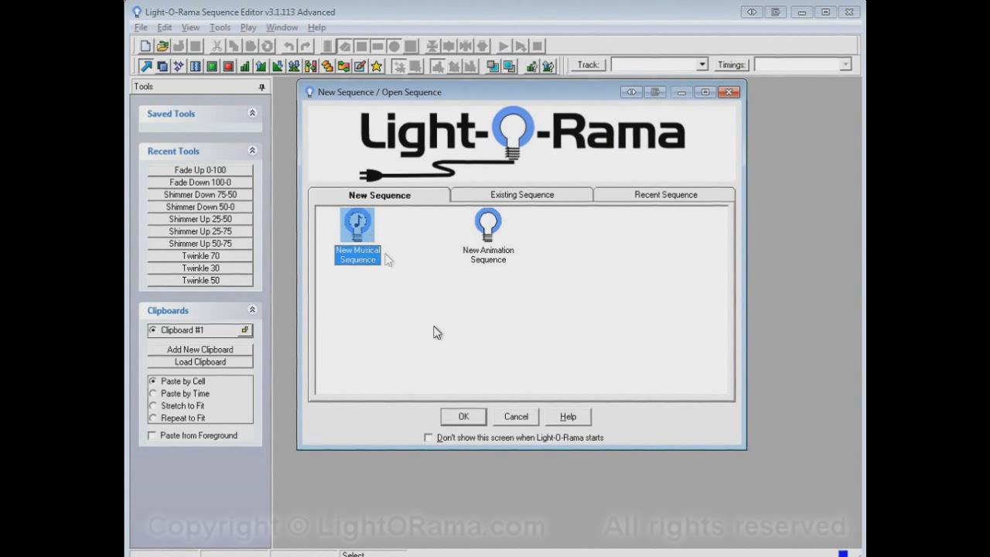
click(461, 418)
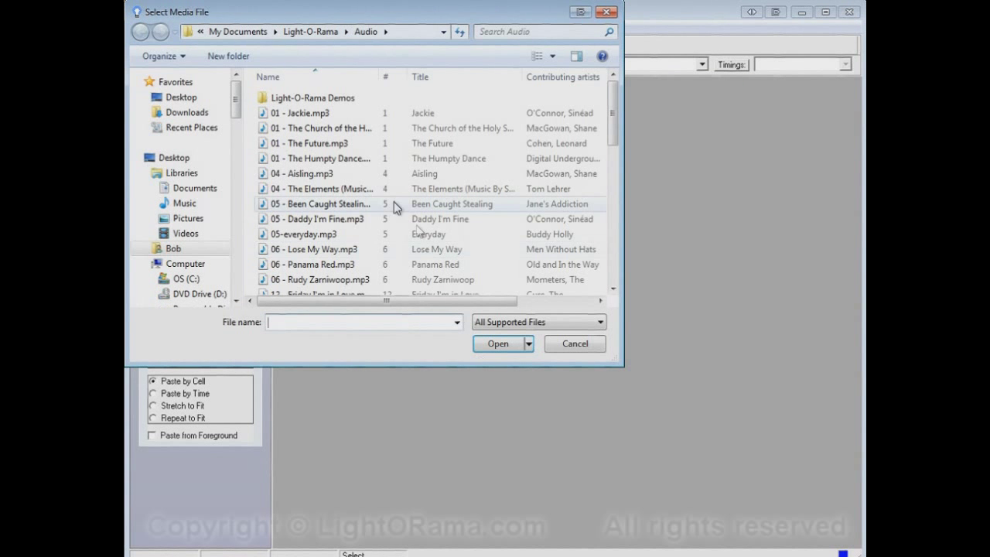
click(341, 145)
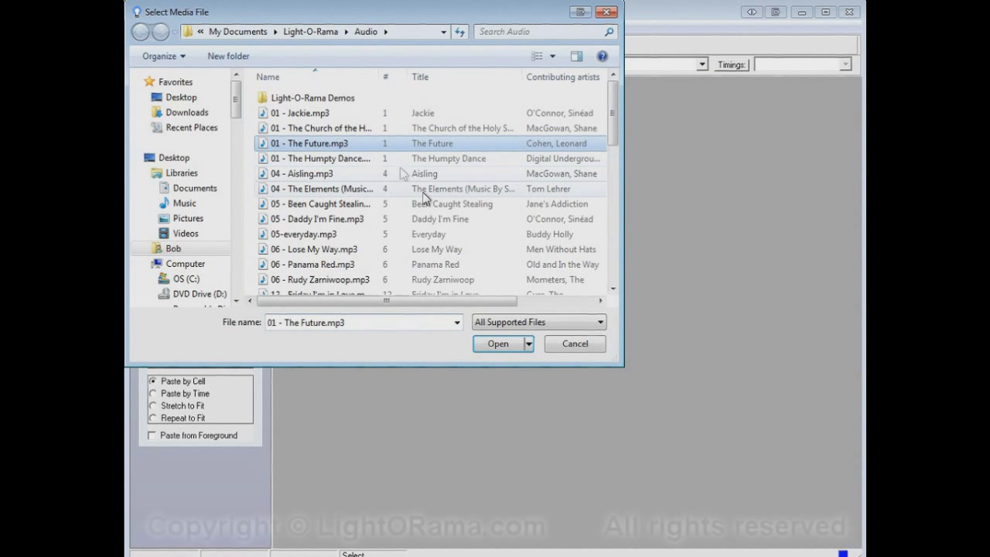
click(488, 347)
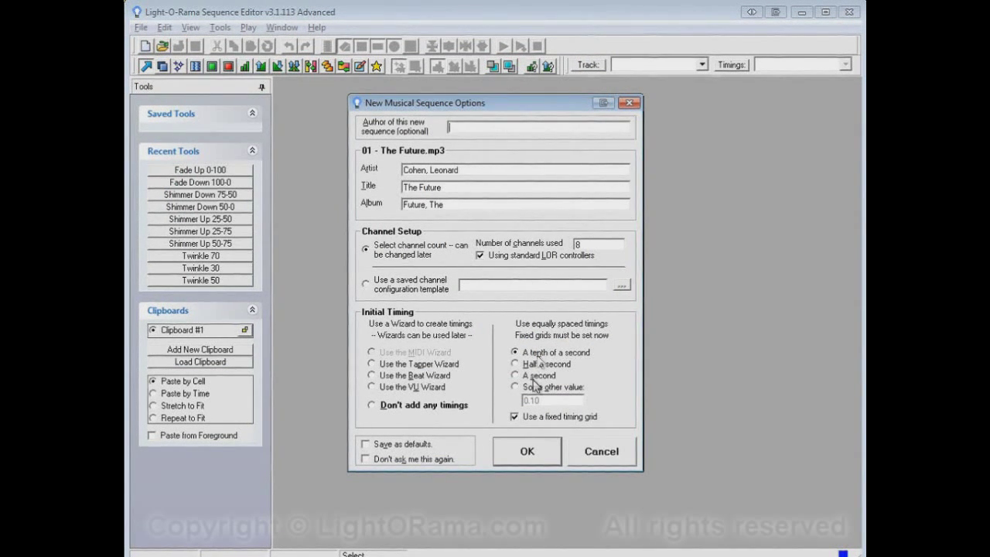
click(528, 455)
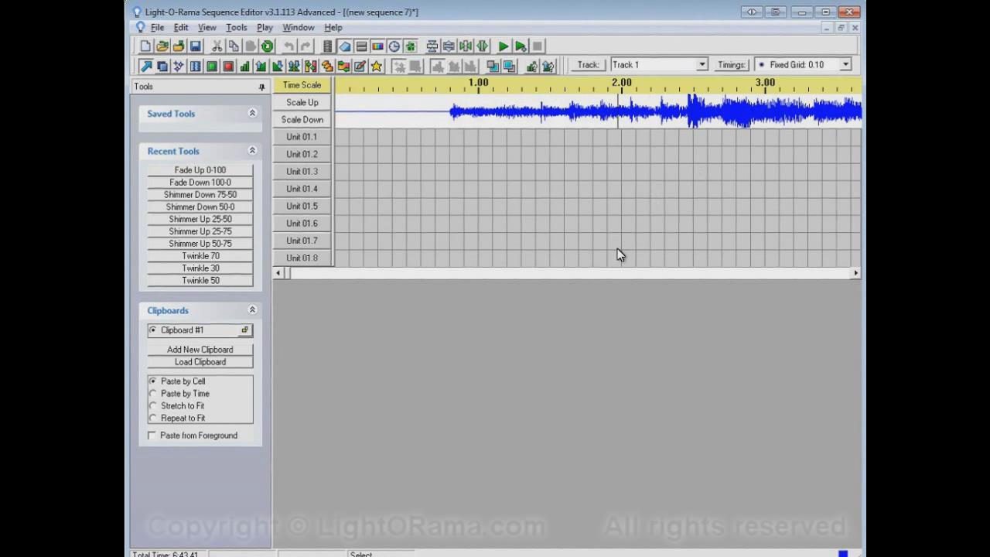
Step: Fade Unit 01.1 up from 0.80 to 2.50 s, then turn all eight units fully on
click(261, 65)
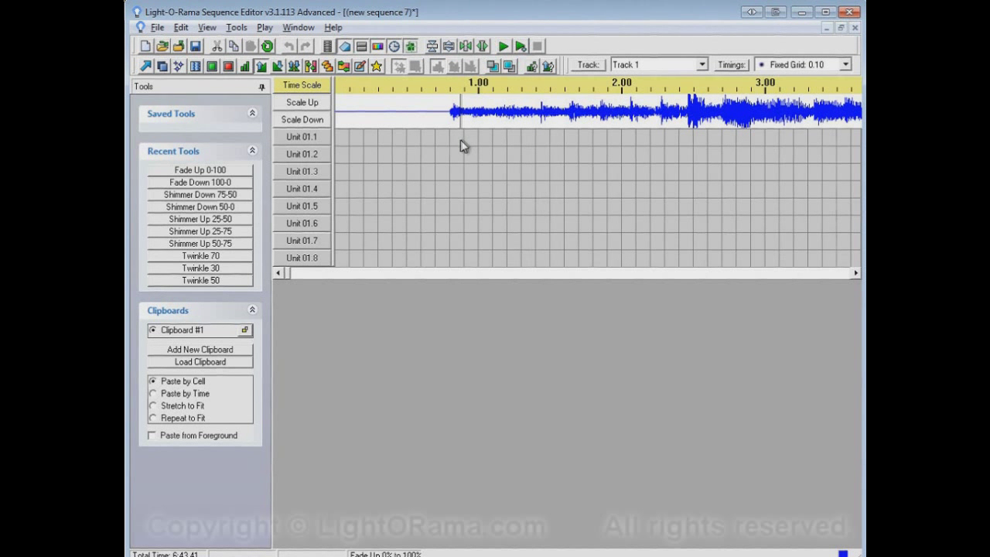
drag(455, 138, 680, 135)
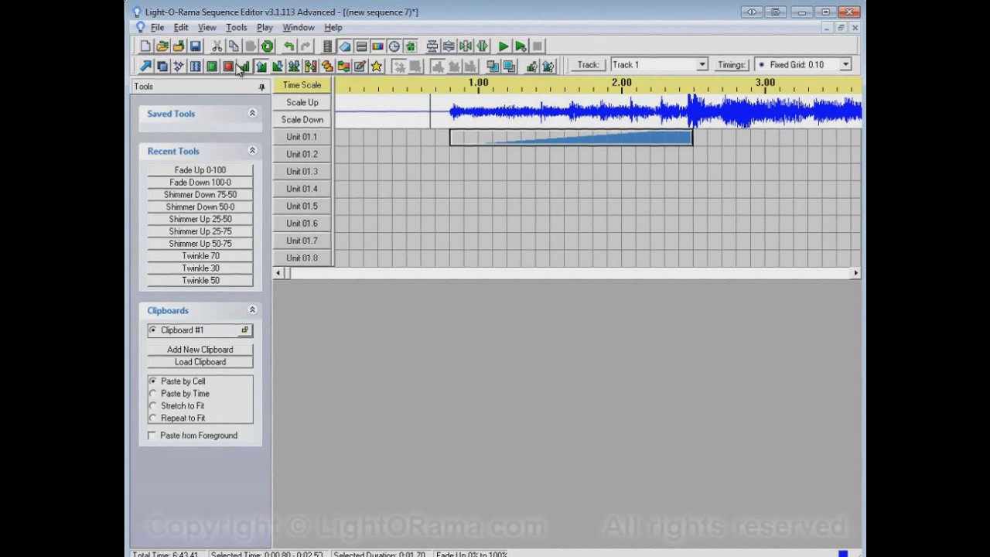
click(163, 65)
drag(702, 137, 747, 263)
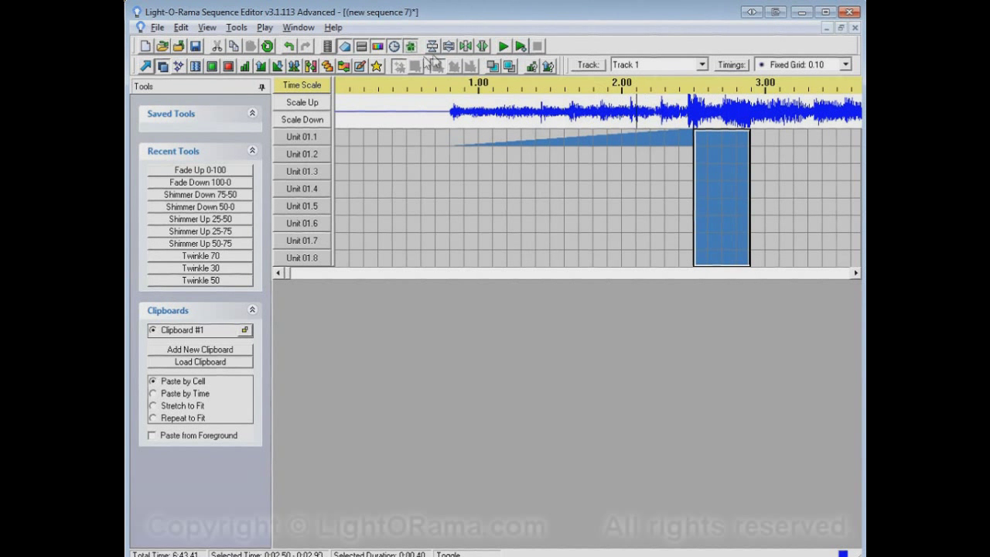
Step: Fade all eight units down from 2.90 to 3.30 s and return to selection mode
click(276, 68)
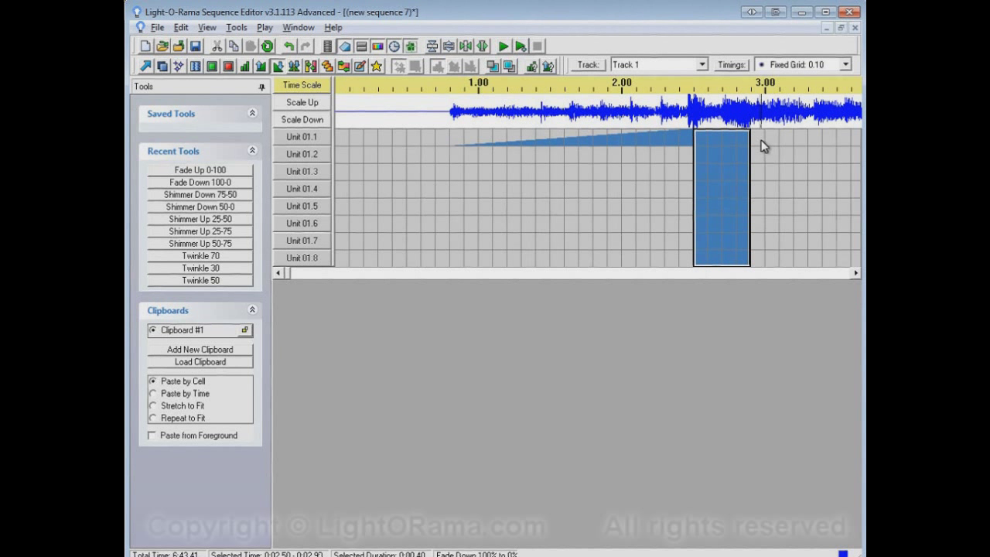
drag(763, 146, 808, 263)
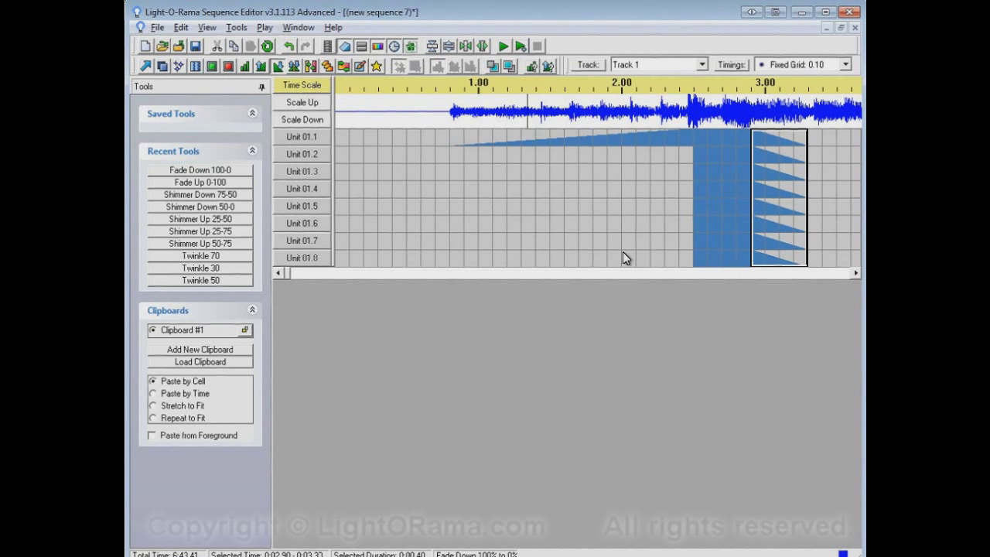
click(145, 66)
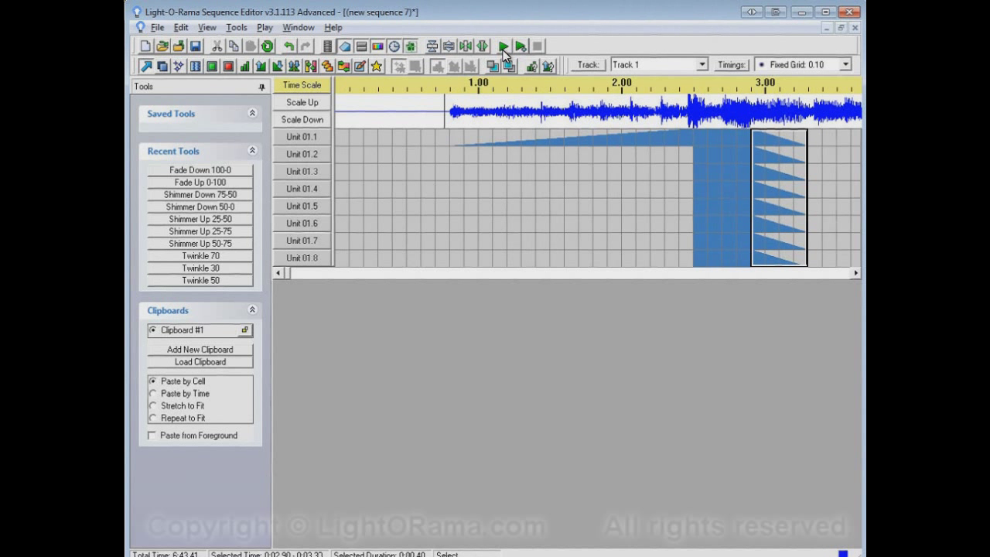
click(475, 99)
click(508, 44)
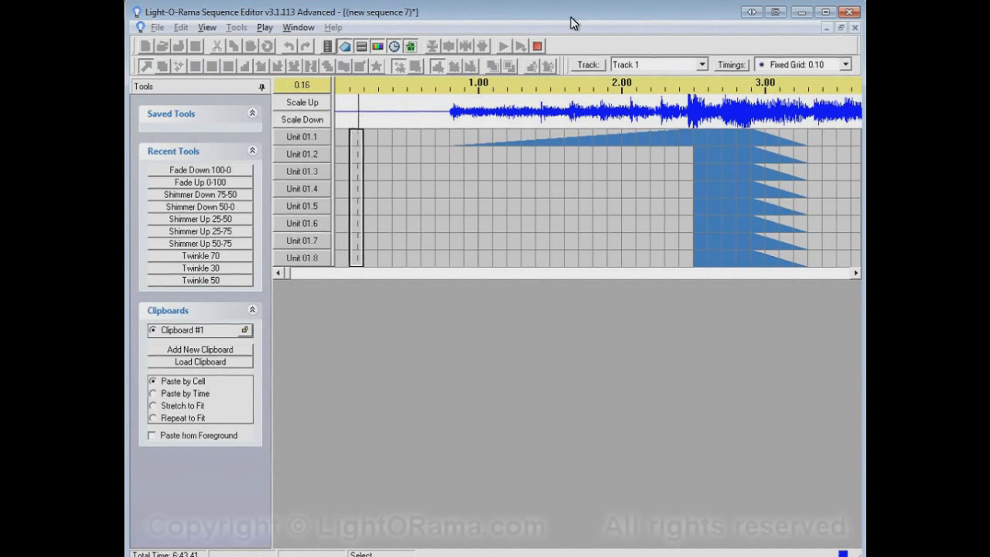
click(537, 46)
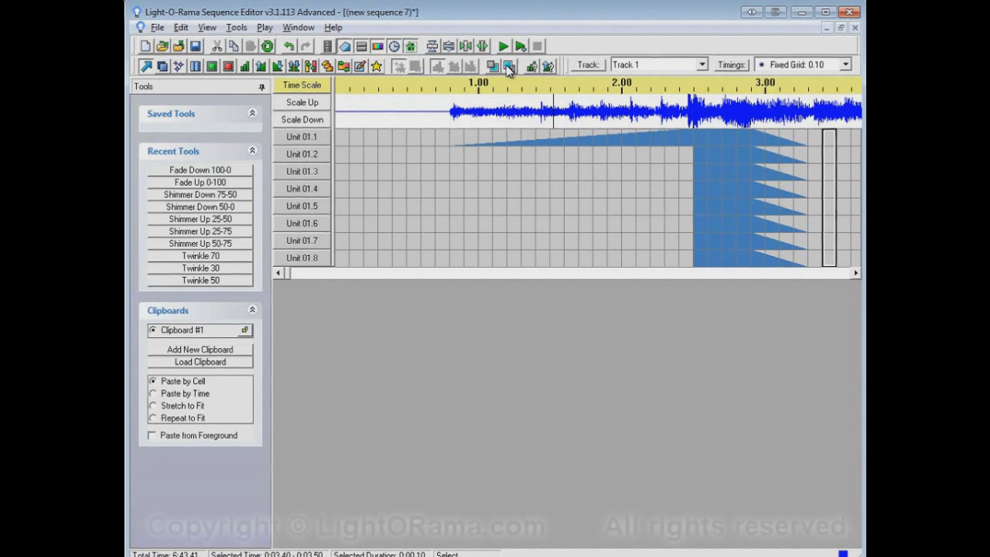
Step: Zoom the timeline out and in repeatedly, ending zoomed in closely on the effects
click(470, 48)
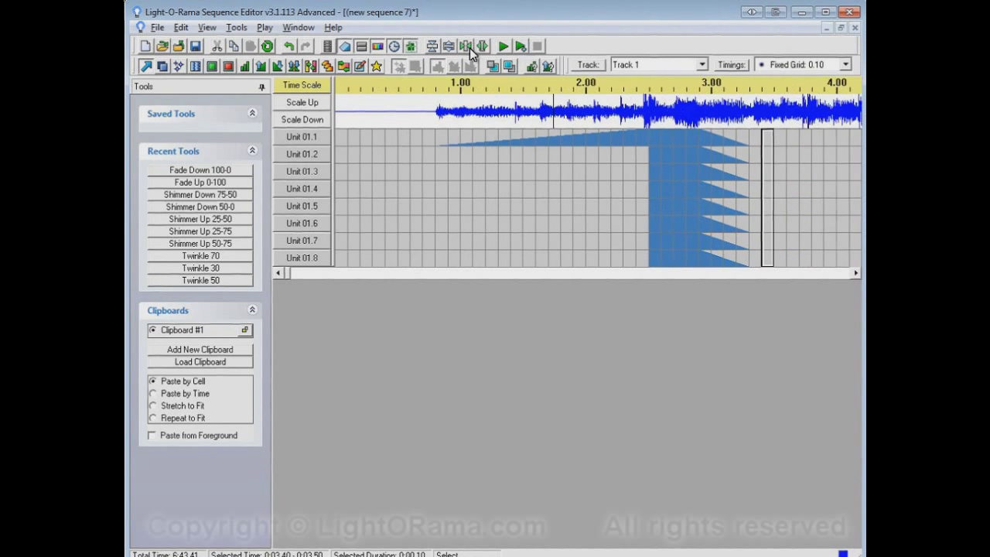
click(470, 48)
click(469, 48)
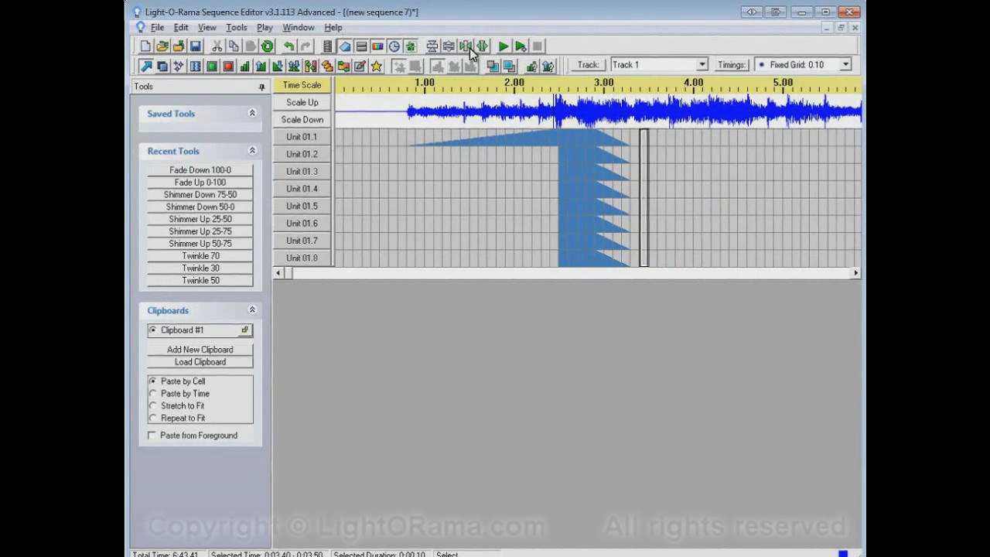
click(469, 48)
click(469, 48)
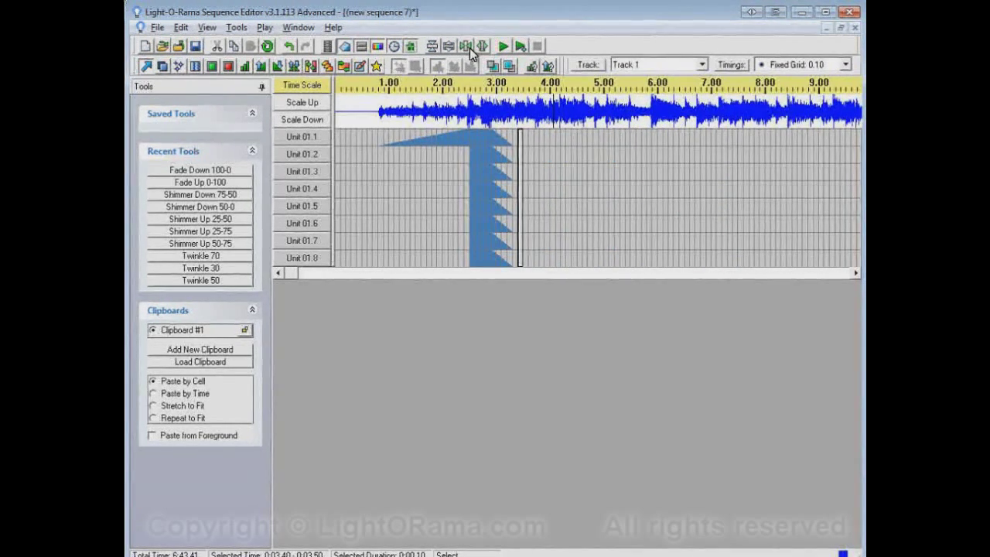
click(470, 48)
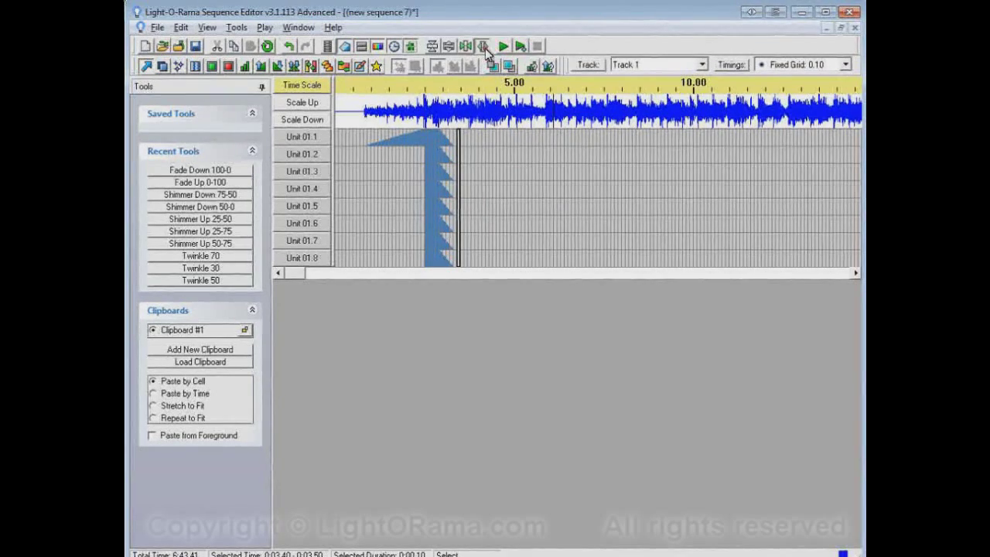
click(485, 48)
click(485, 47)
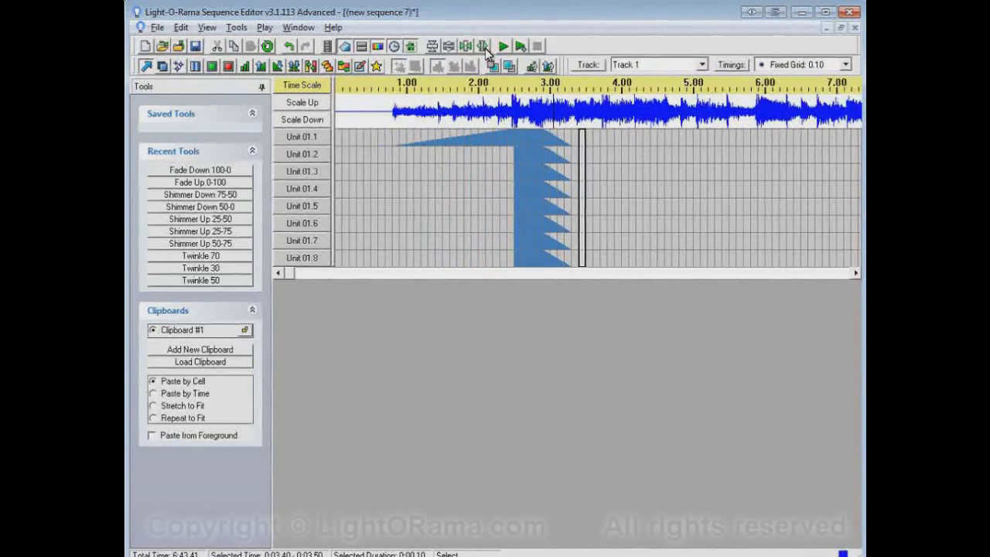
click(484, 48)
click(484, 48)
click(485, 48)
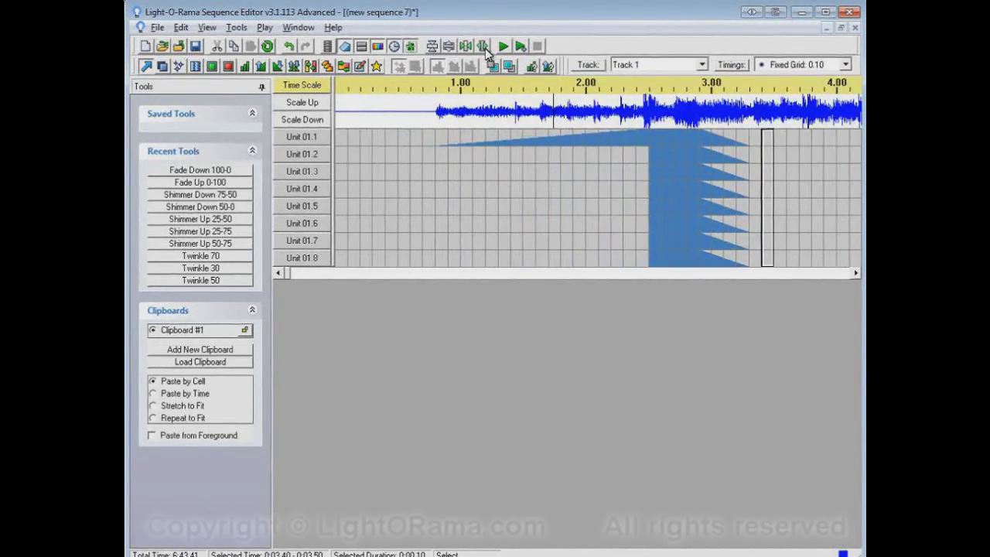
click(466, 47)
click(467, 47)
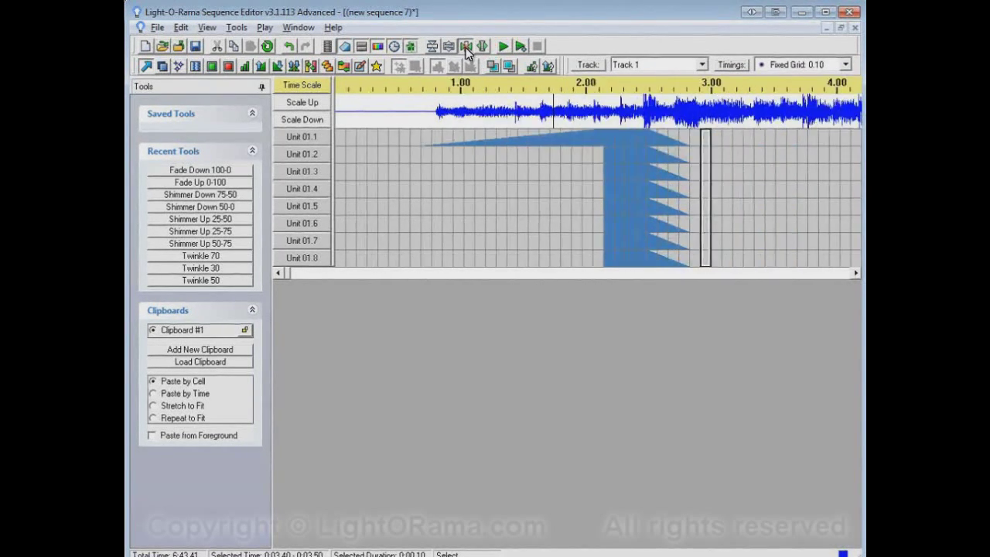
click(466, 47)
click(466, 47)
click(466, 47)
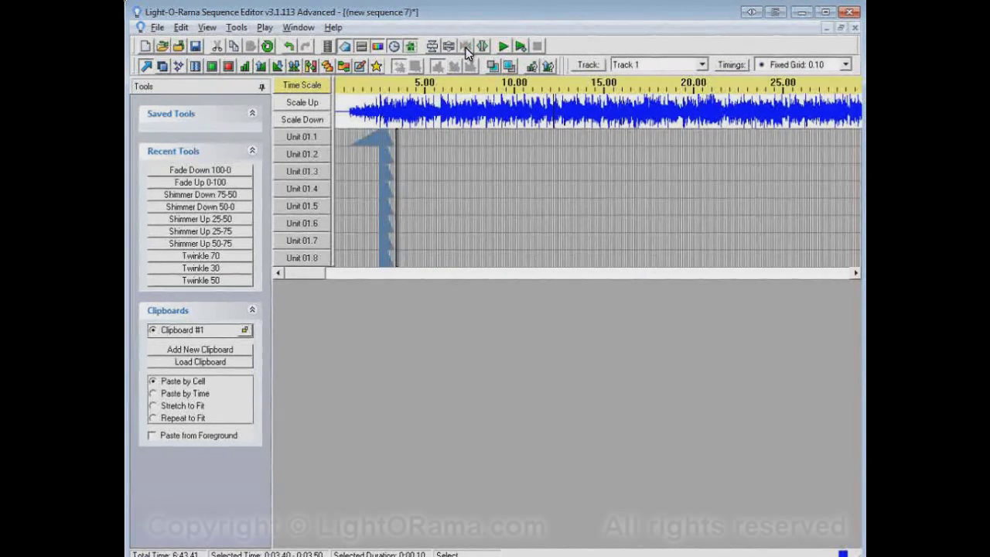
click(480, 47)
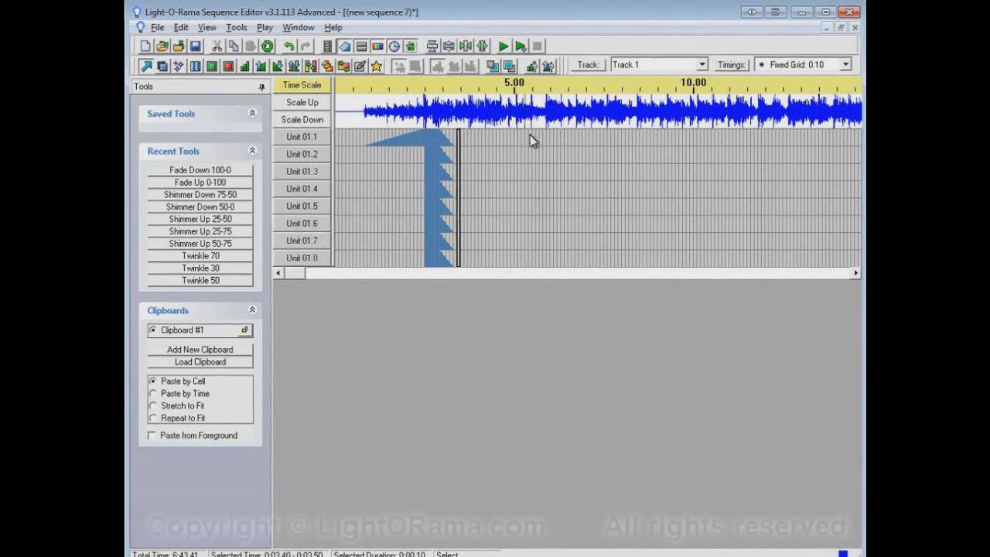
click(482, 47)
click(487, 47)
click(487, 48)
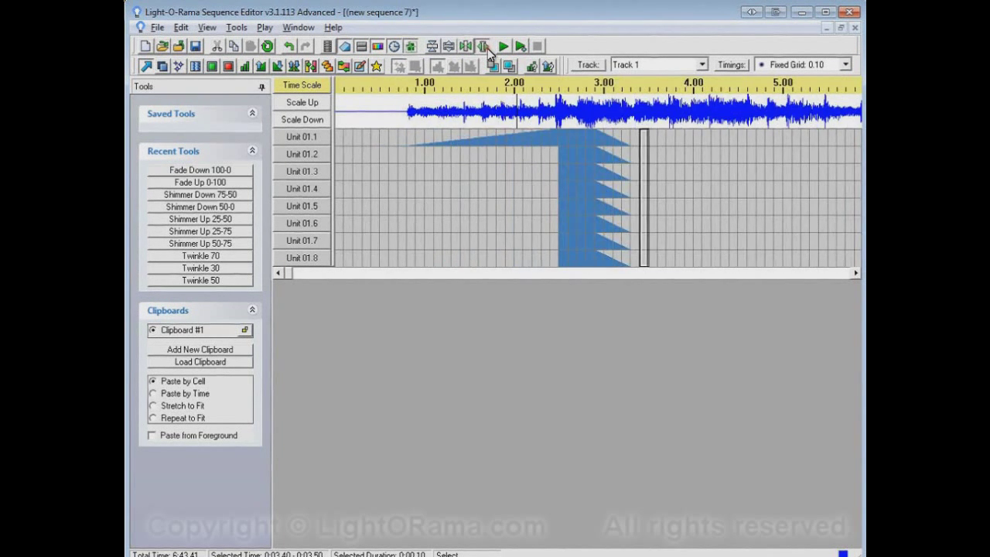
click(487, 48)
click(487, 48)
click(487, 47)
click(487, 48)
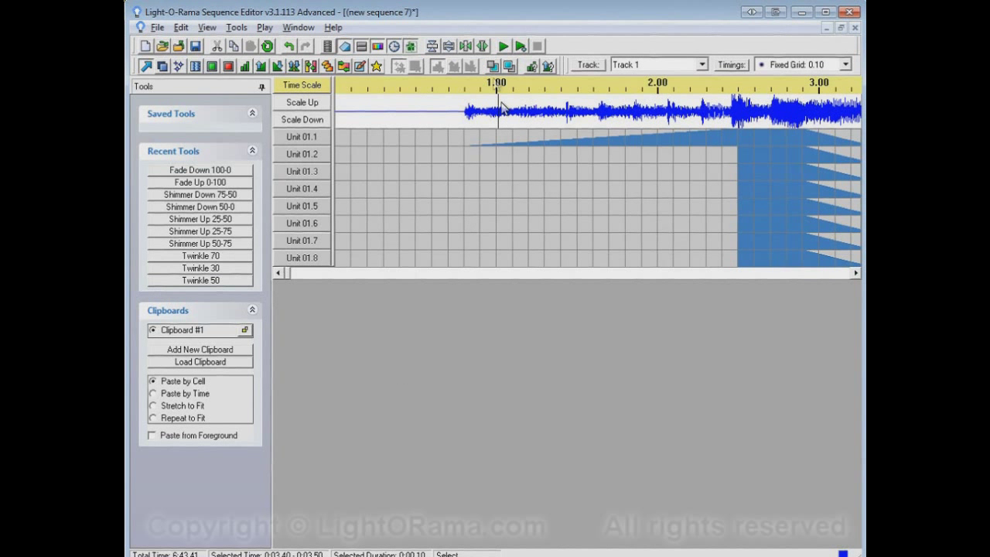
click(481, 44)
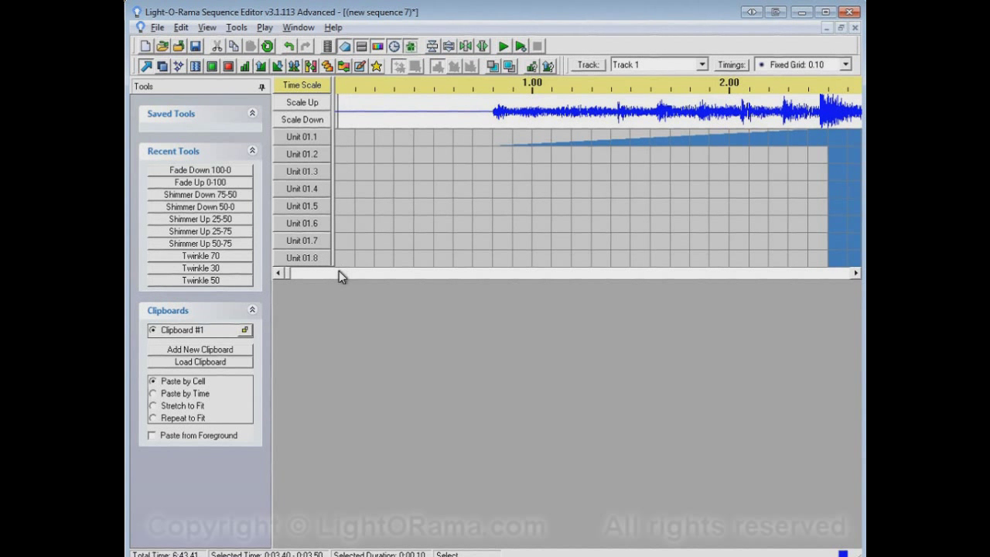
Step: Shrink the channel rows a few steps, then enlarge them well beyond their original height
click(436, 44)
click(435, 45)
click(435, 45)
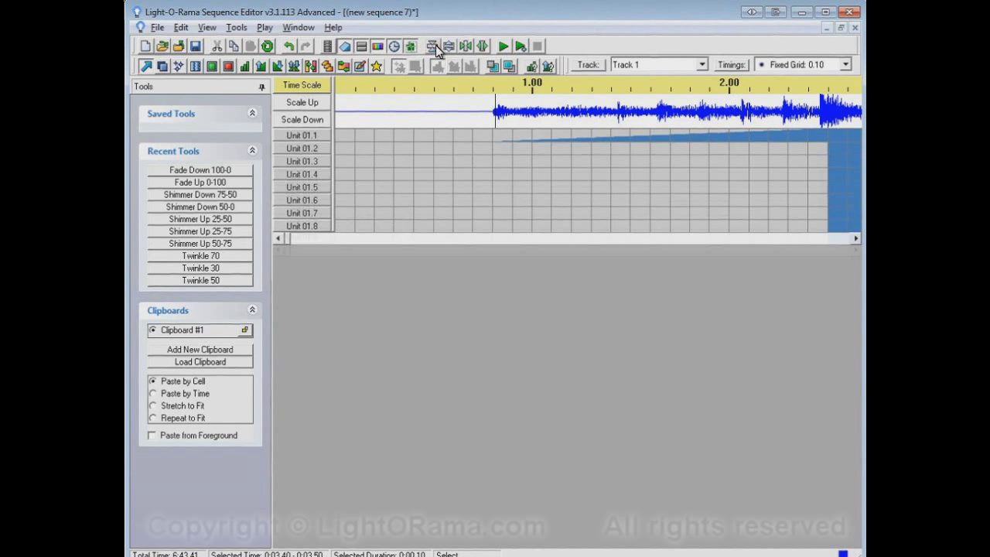
click(436, 45)
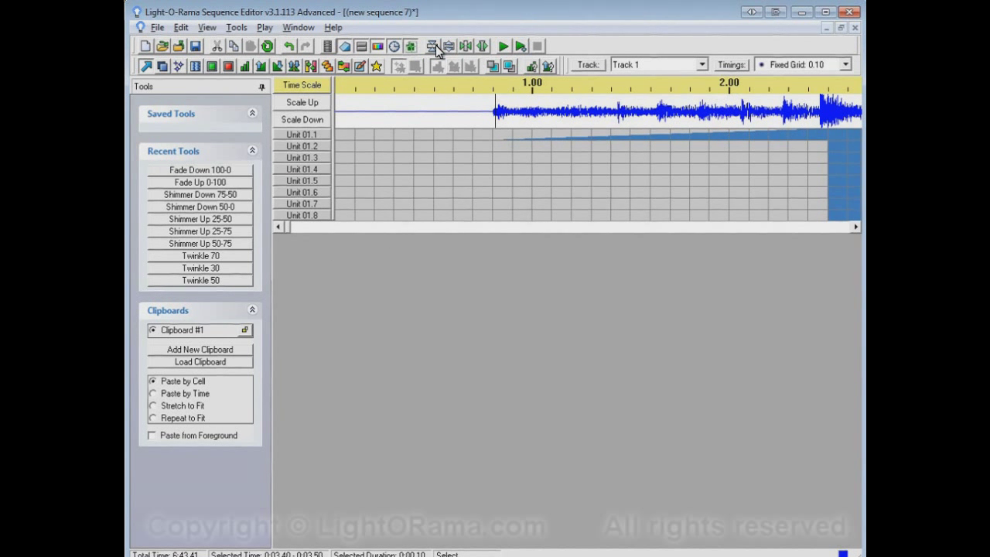
click(447, 47)
click(447, 47)
click(447, 47)
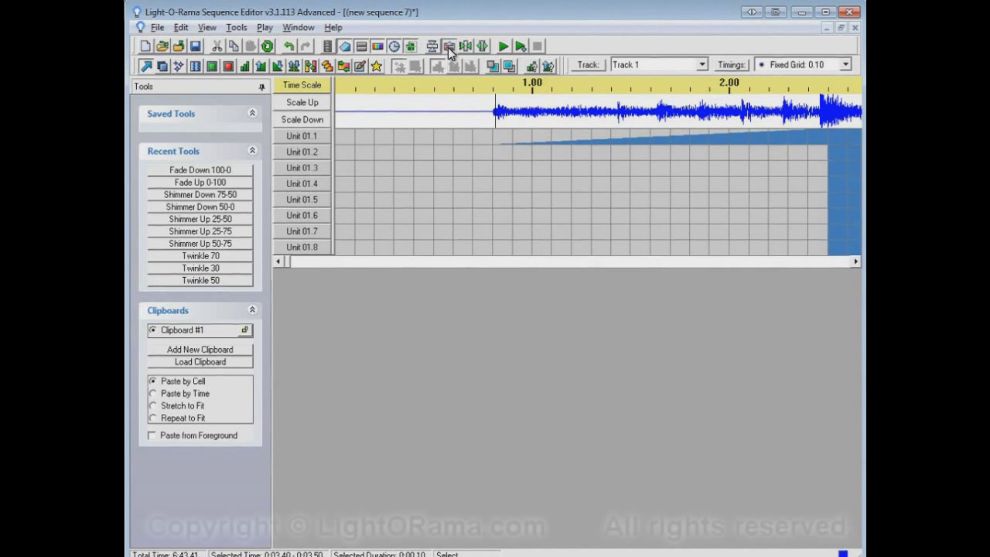
click(447, 47)
click(448, 47)
click(447, 48)
click(447, 47)
click(448, 47)
click(448, 47)
click(448, 47)
click(448, 47)
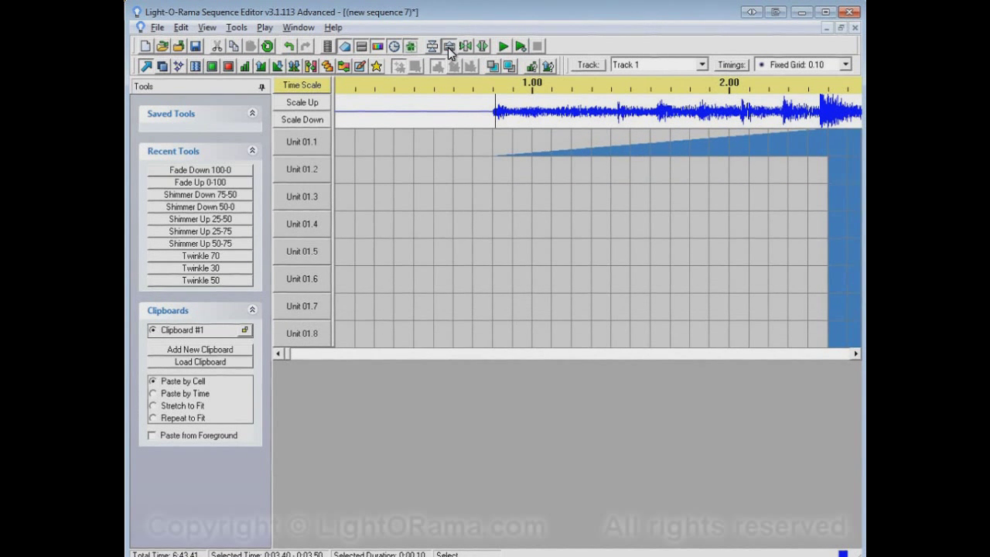
click(448, 47)
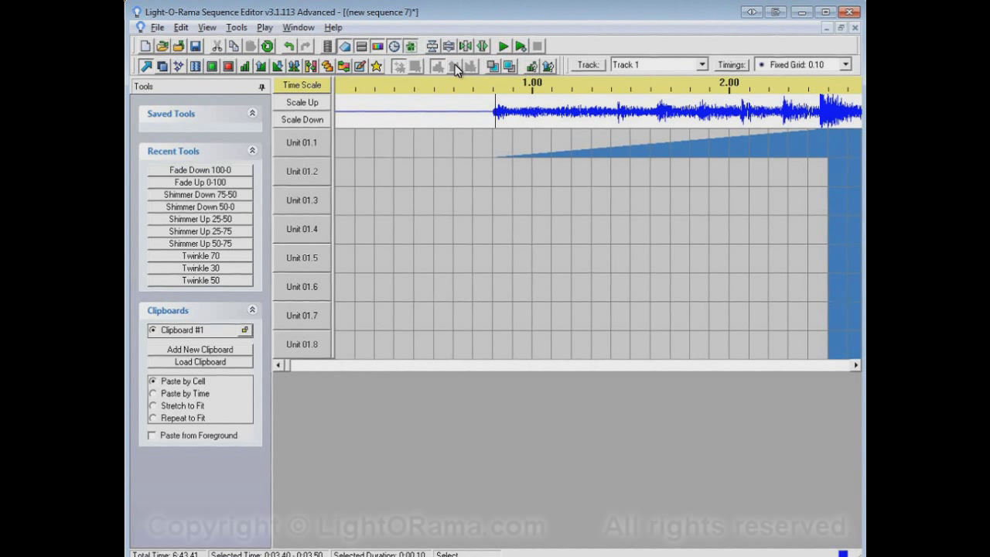
Step: Rename channel Unit 01.2 to 'Front Bushes Right Side (Red)' in its channel settings
double_click(308, 174)
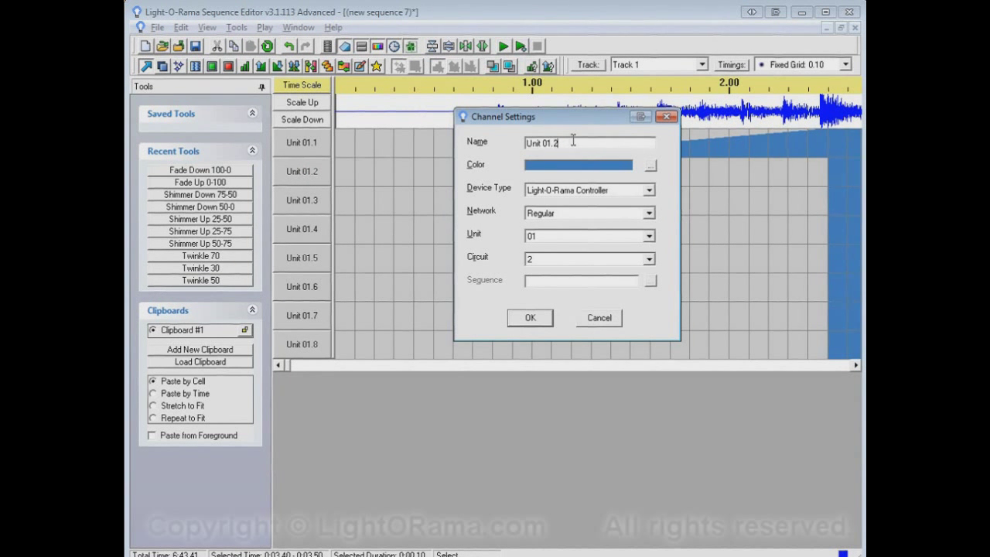
drag(572, 144, 490, 131)
text(Front Bushes Right Side (Red)
Step: Set the channel's colour to red and apply the changes
click(651, 170)
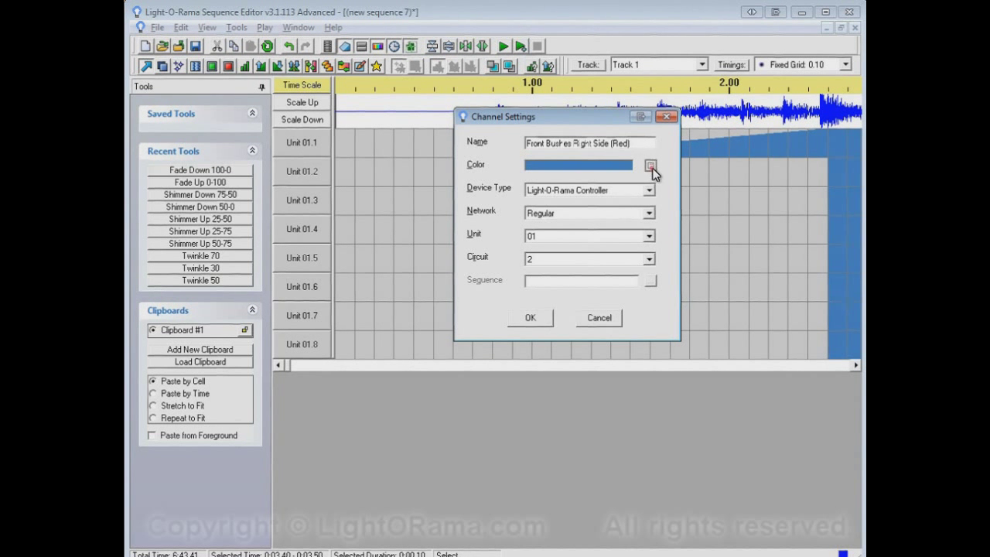
click(471, 164)
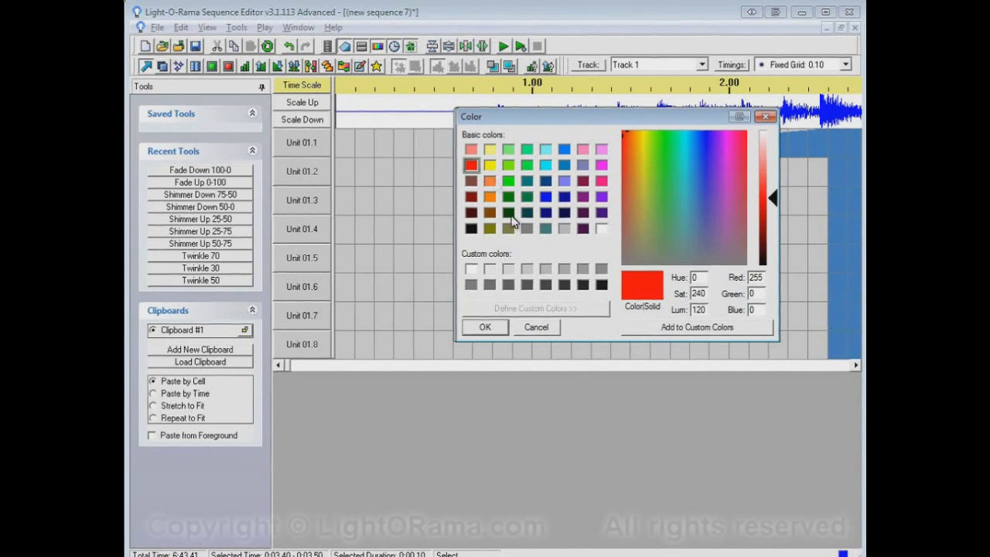
click(495, 326)
click(531, 318)
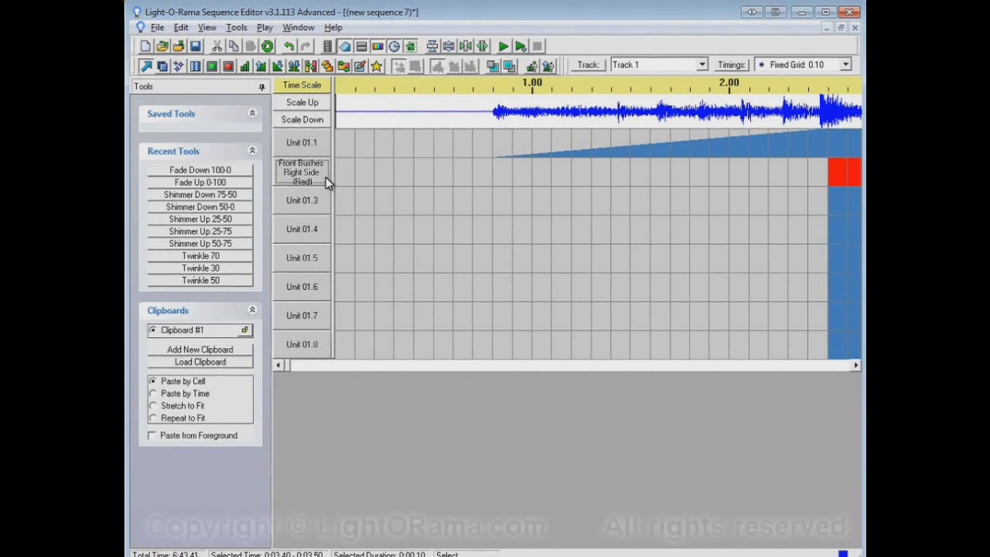
drag(332, 174, 372, 178)
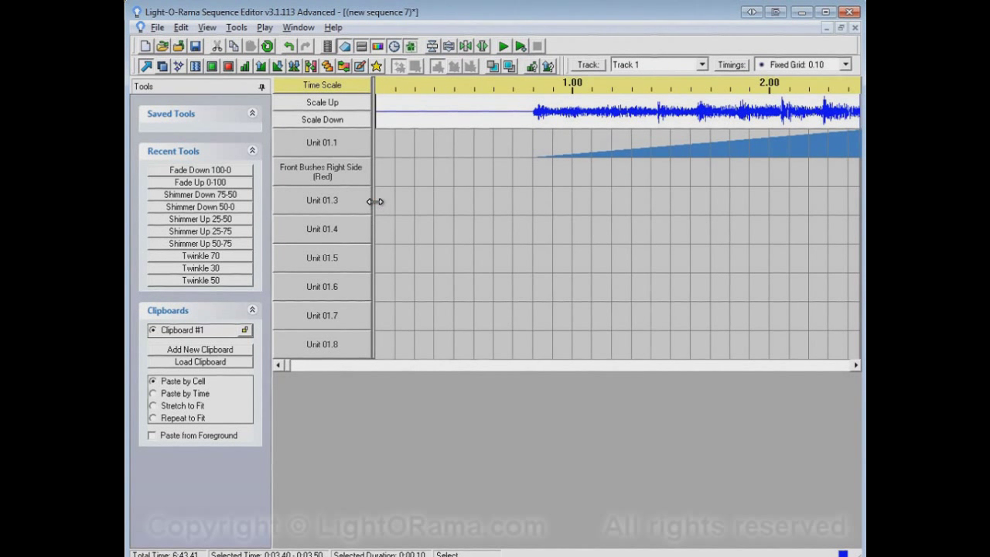
drag(374, 201, 307, 198)
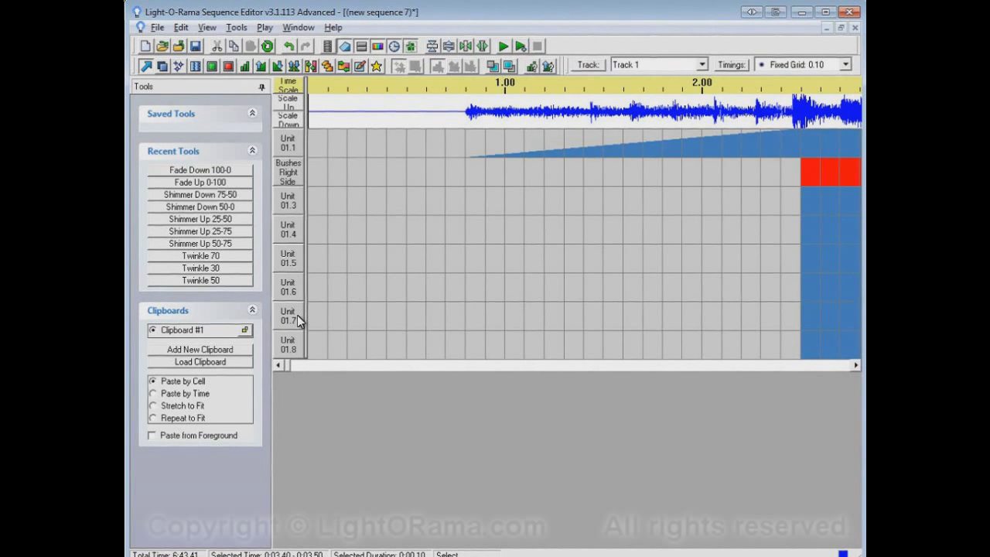
drag(307, 266, 331, 224)
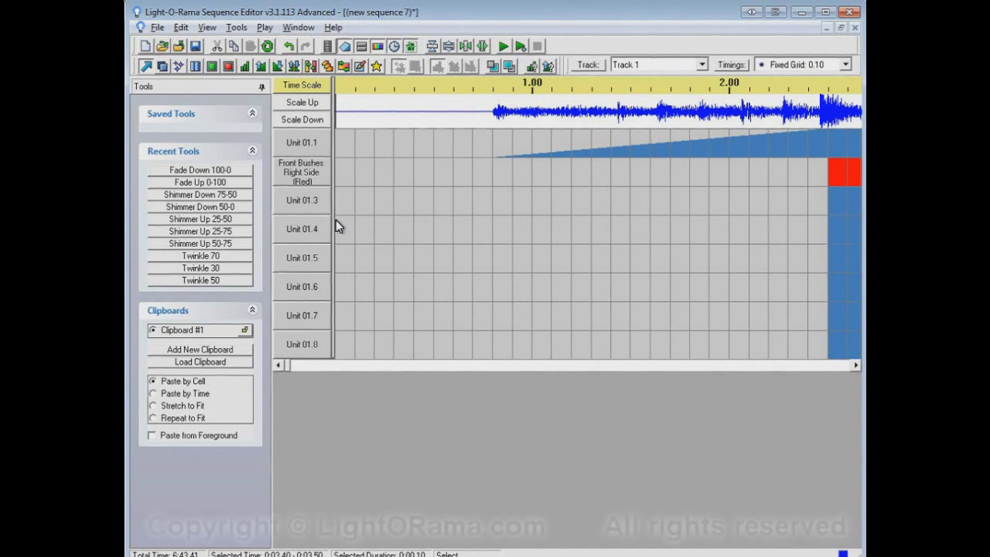
drag(333, 217, 276, 219)
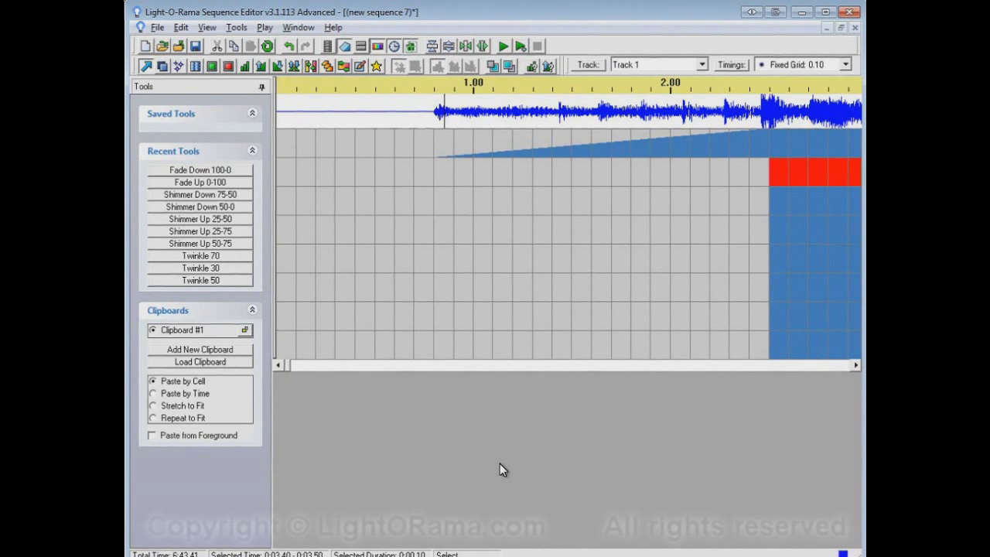
click(274, 225)
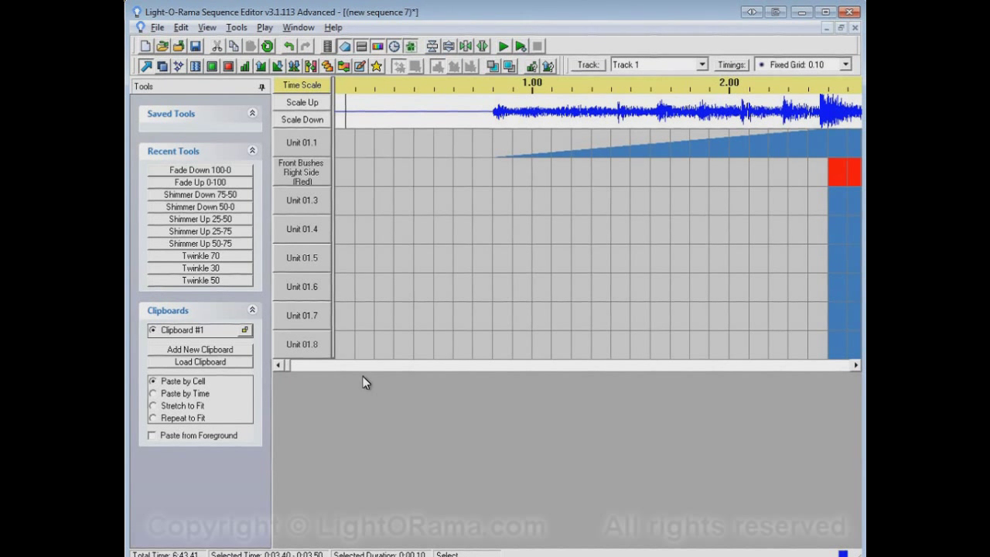
Step: Hide and re-show the channel-name column, then open the View menu
click(362, 48)
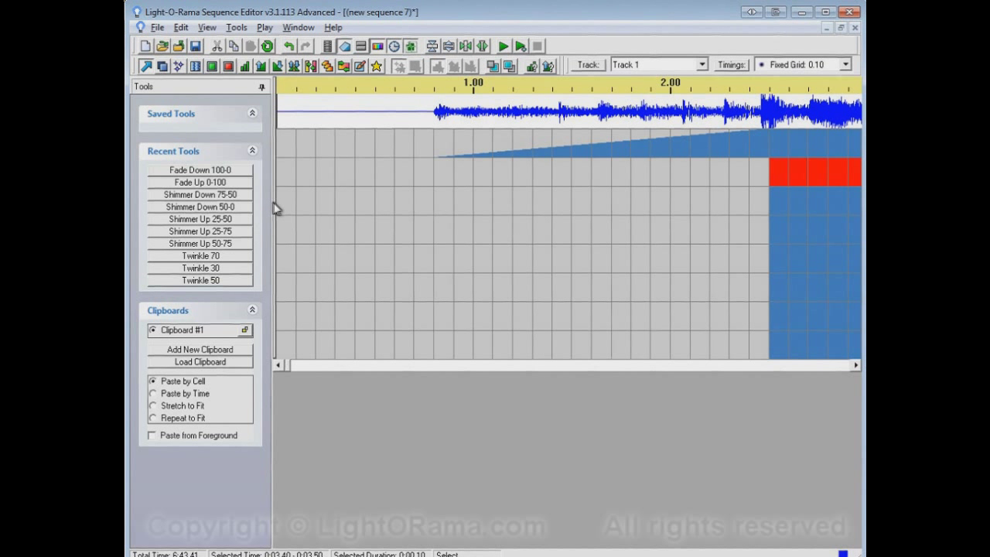
click(362, 46)
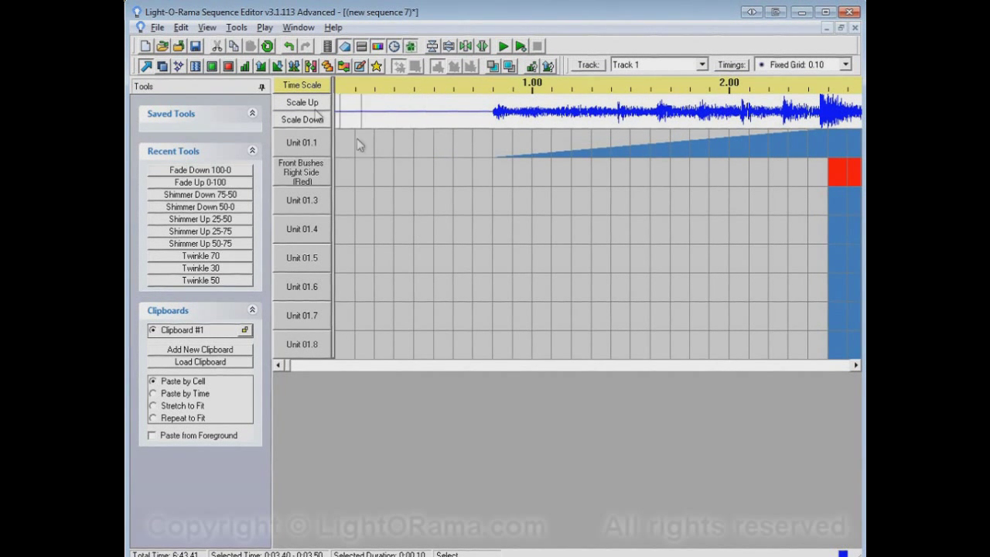
click(203, 29)
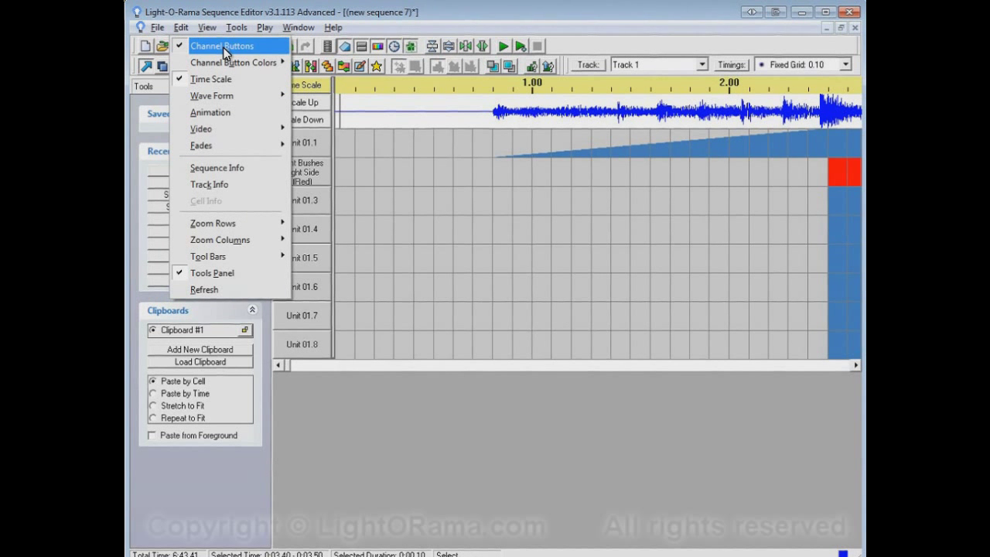
Step: Turn View > Channel Buttons off and back on
click(223, 48)
click(207, 28)
click(218, 47)
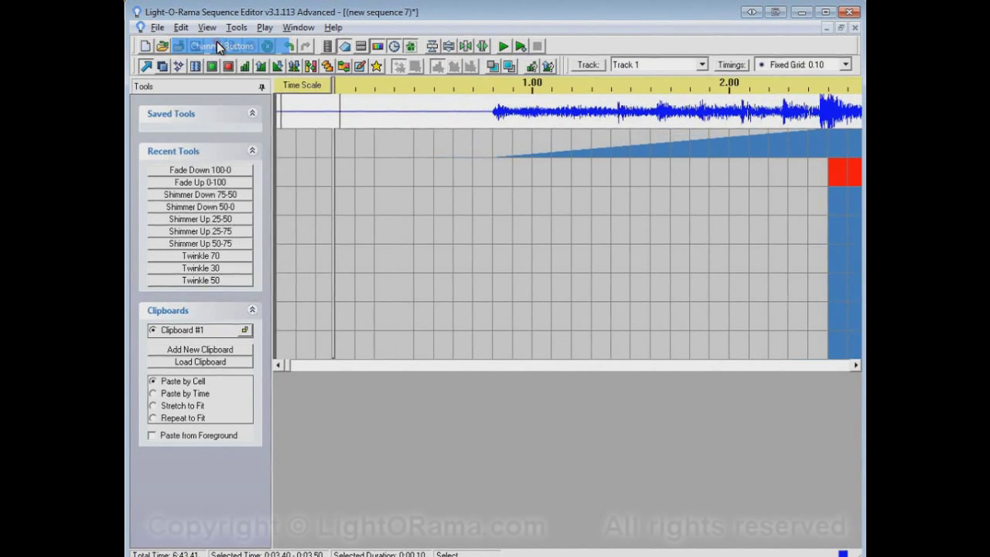
Step: Open Edit > Preferences > Display Preferences
click(187, 32)
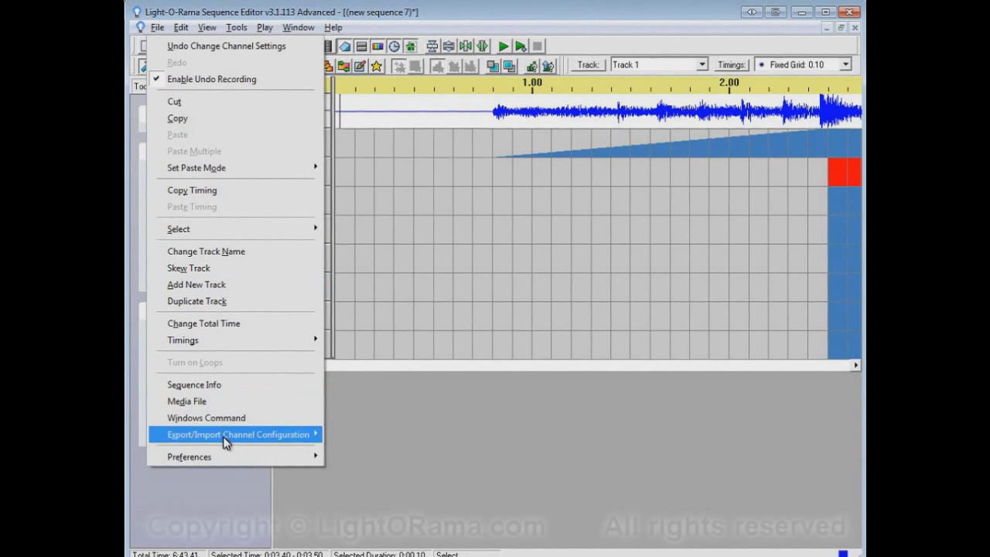
mouse_move(225, 456)
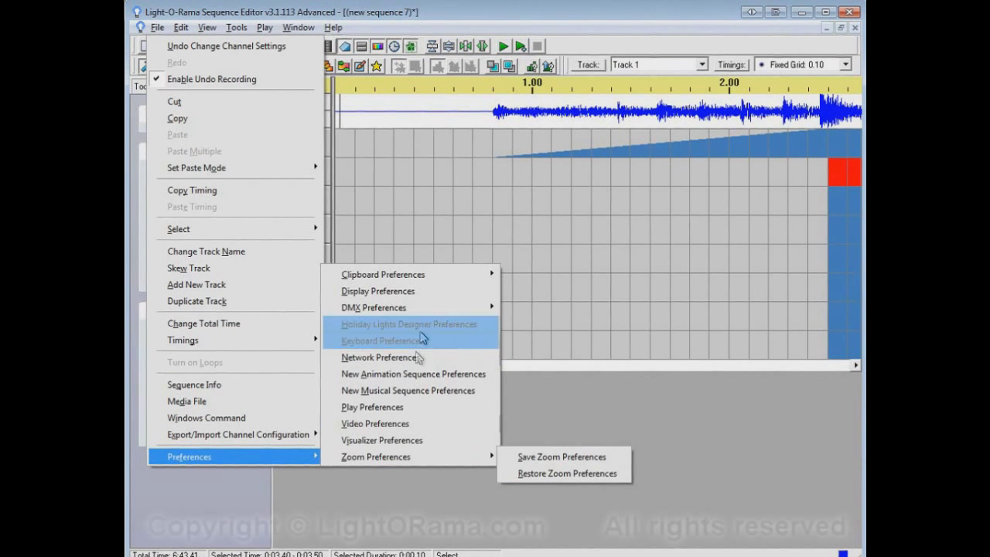
click(435, 290)
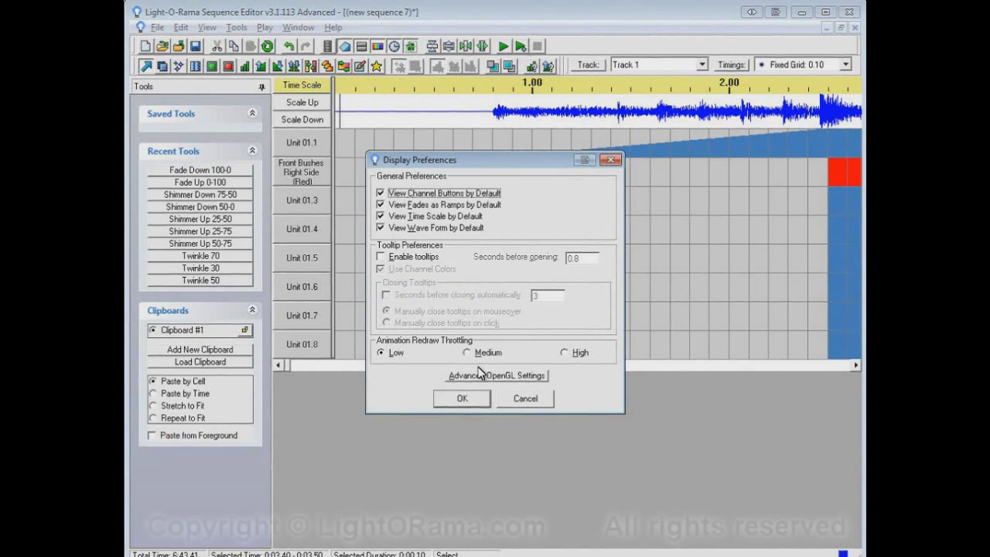
Step: Untick 'View Channel Buttons by Default' in Display Preferences and save the change
click(488, 195)
click(462, 397)
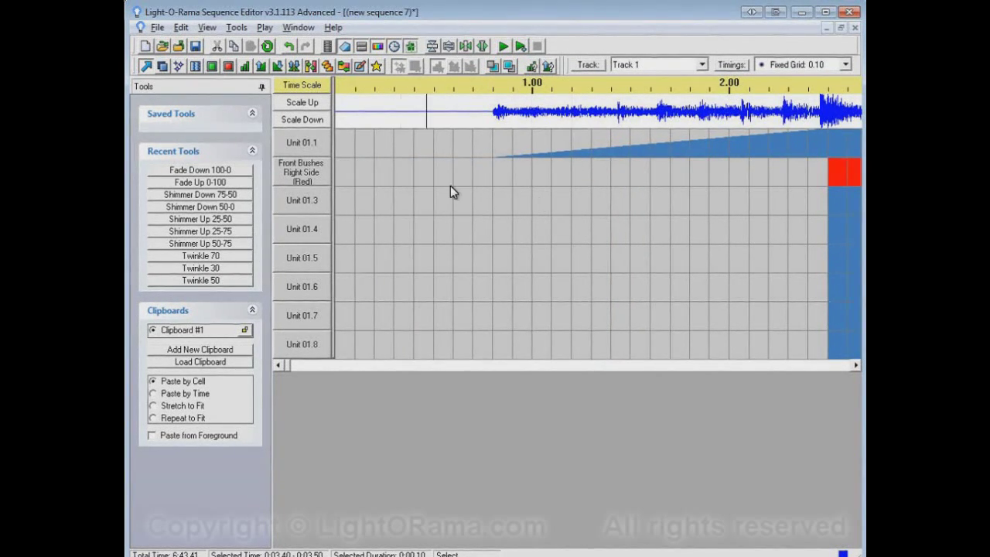